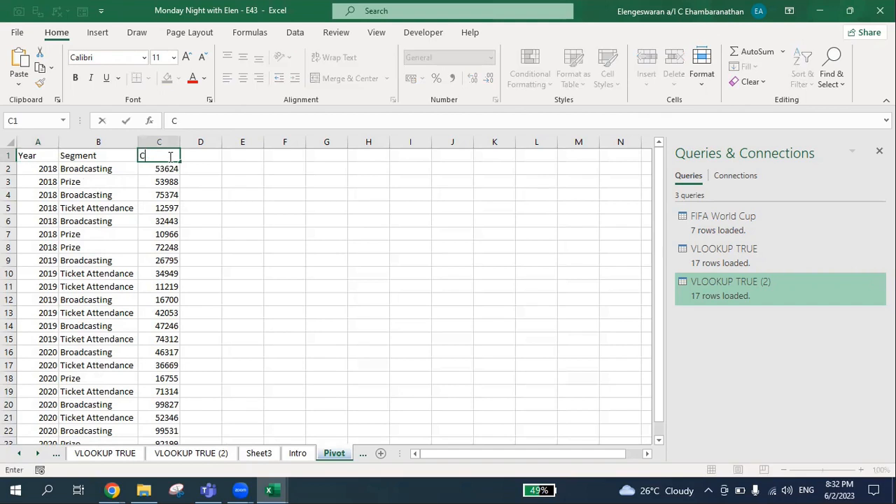
Enter the column header Currency in cell C1 above the amounts
key(Return)
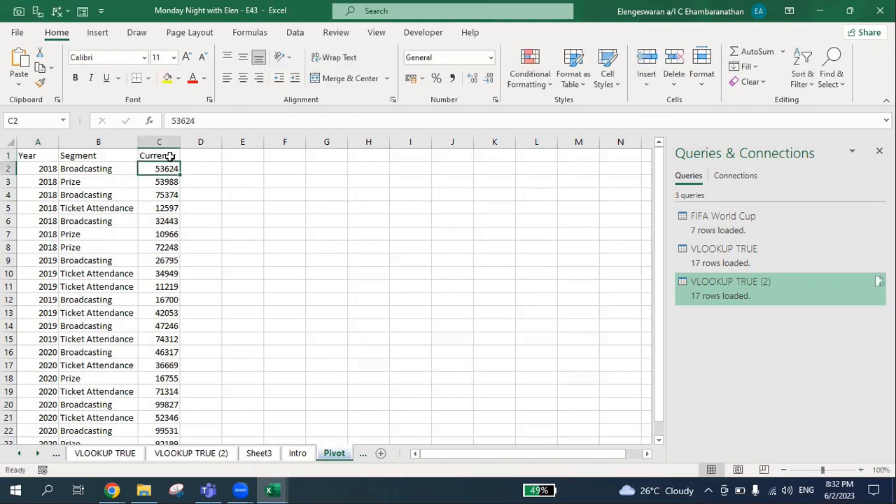
click(93, 209)
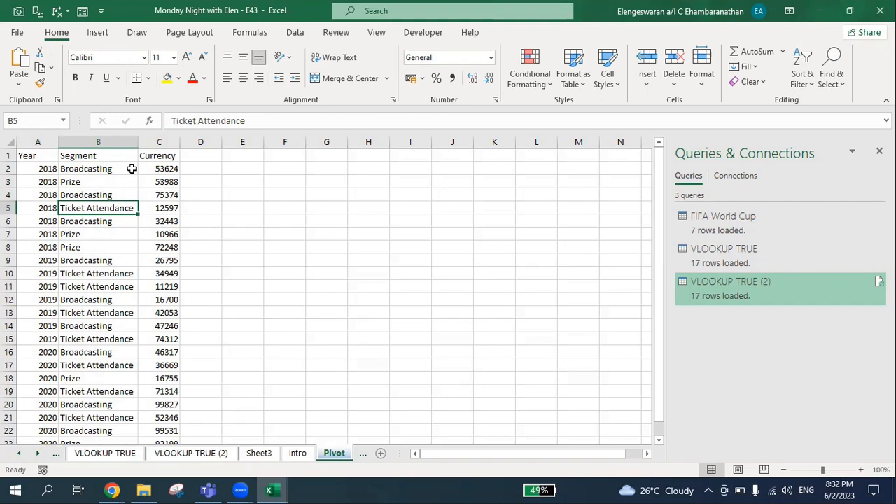
click(295, 34)
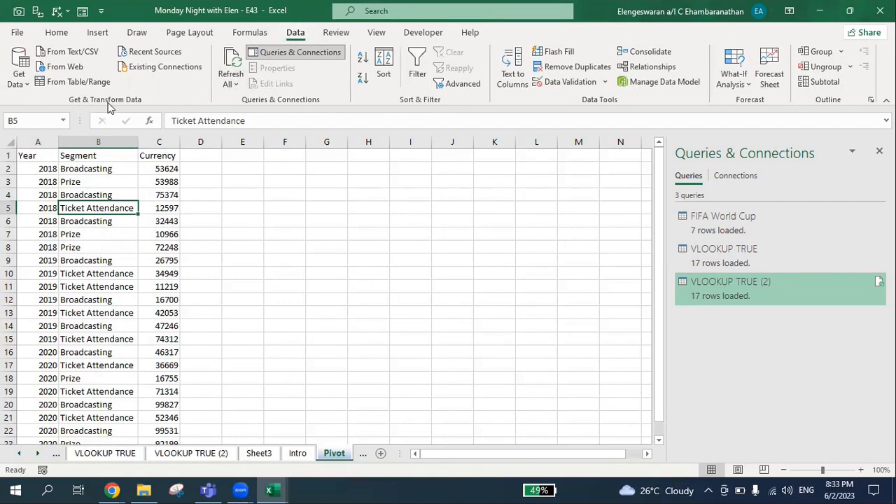
Write two numbered notes in F3:G4: 1 "Click the data" and 2 "Get and transform data"
click(286, 180)
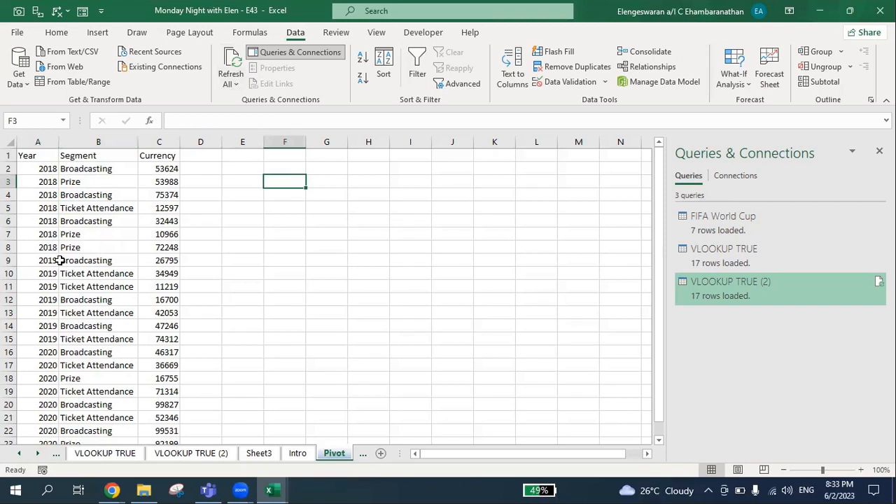
text(1)
key(Tab)
text(C)
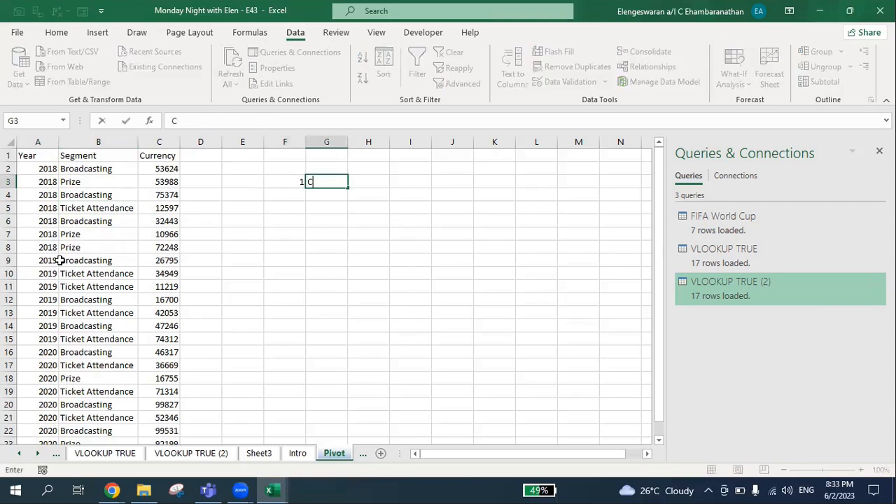
text(lick the data)
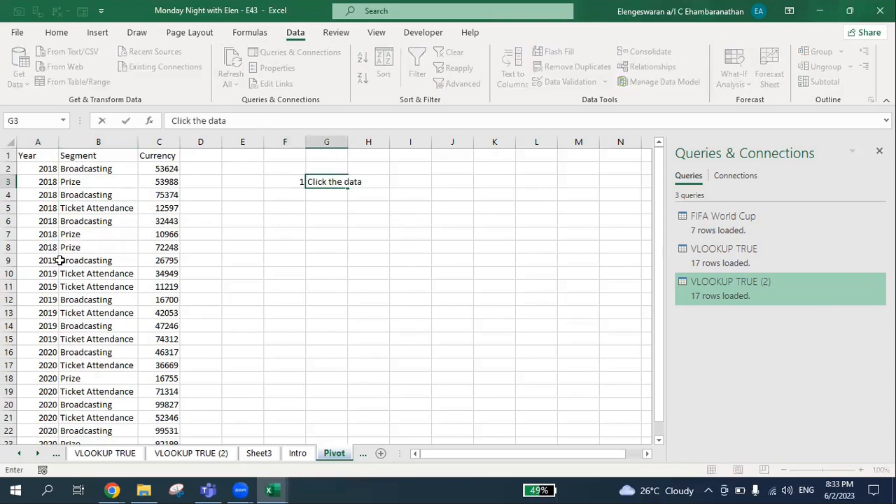
key(Return)
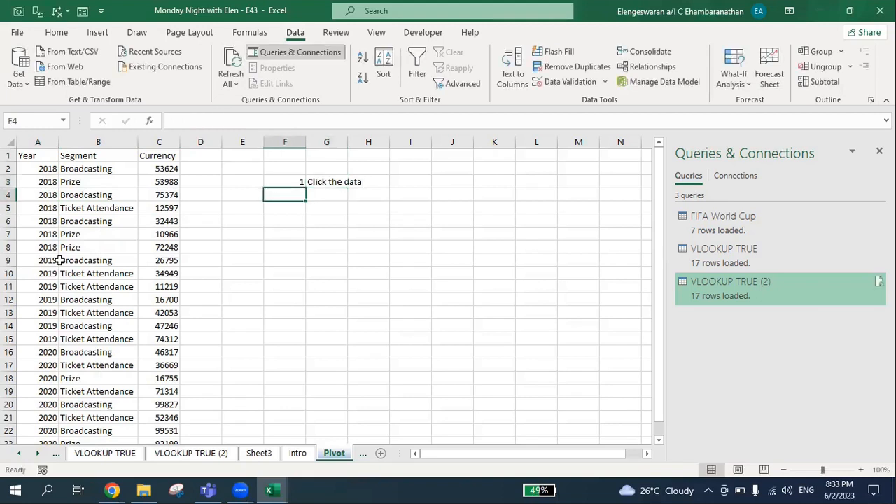
text(2)
key(Tab)
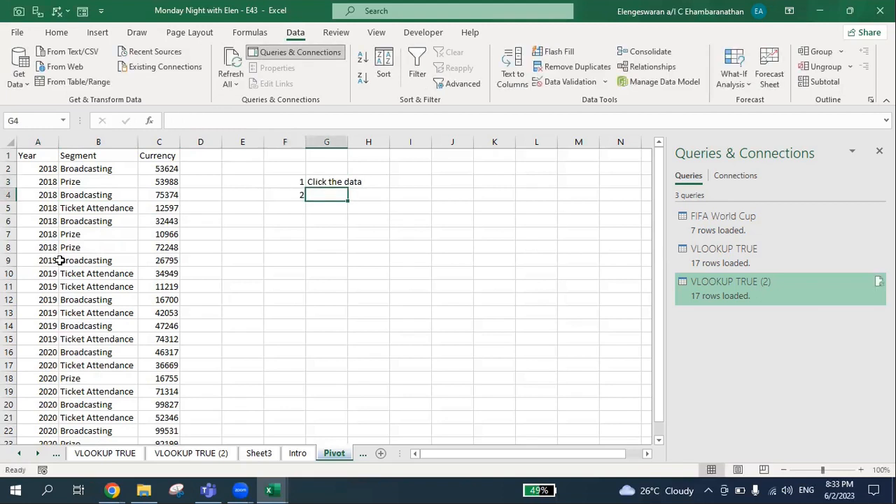
text(Get and transform data)
key(Return)
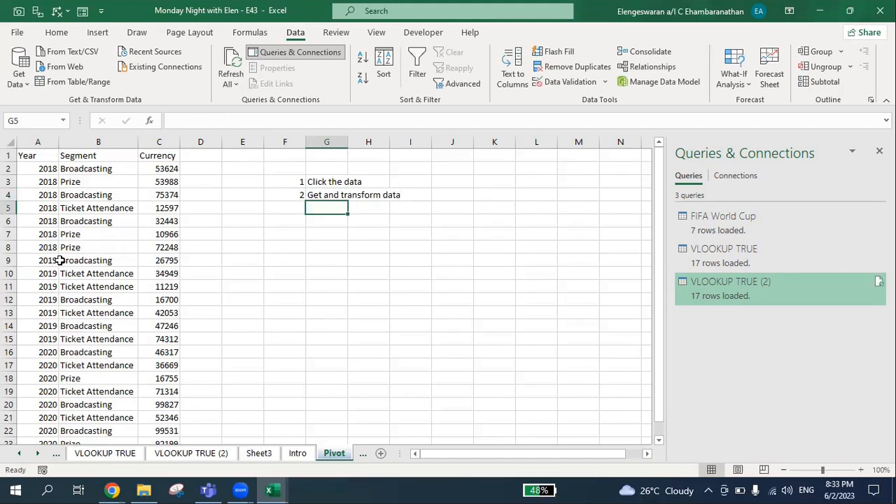
Add note number 3, "From Table / Range", in cells F5 and G5
key(Left)
text(3)
key(Right)
text(From )
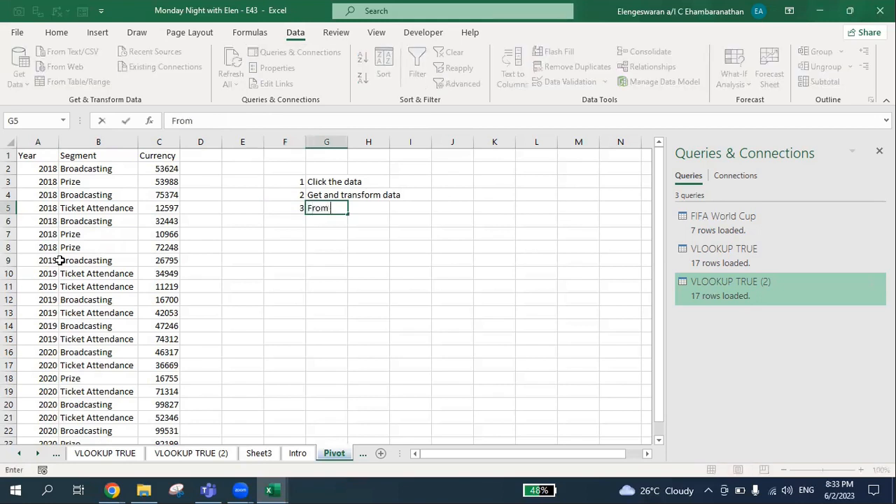
text(Table / Range)
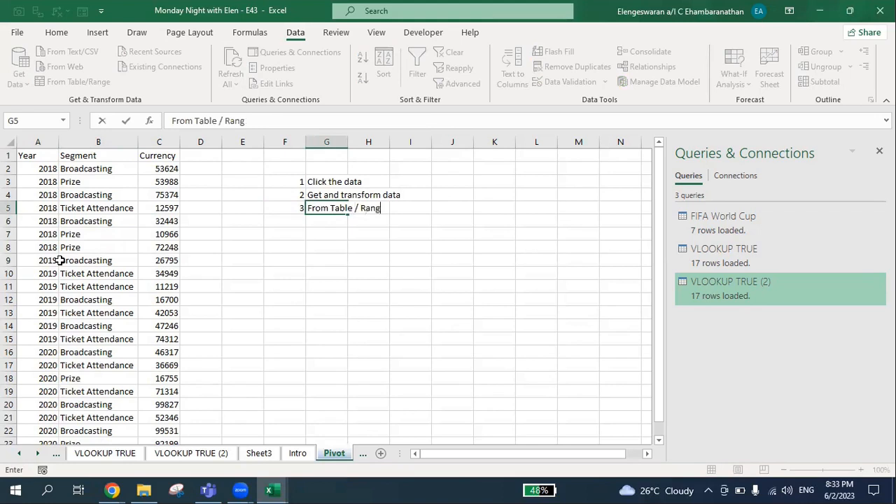
key(Return)
key(Up)
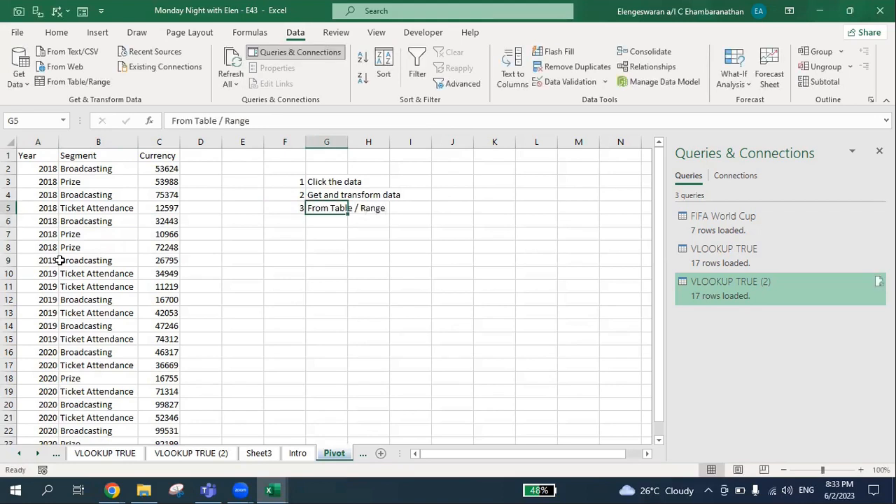
Create a Power Query from the whole data range A1:C23, treating the first row as headers
click(117, 207)
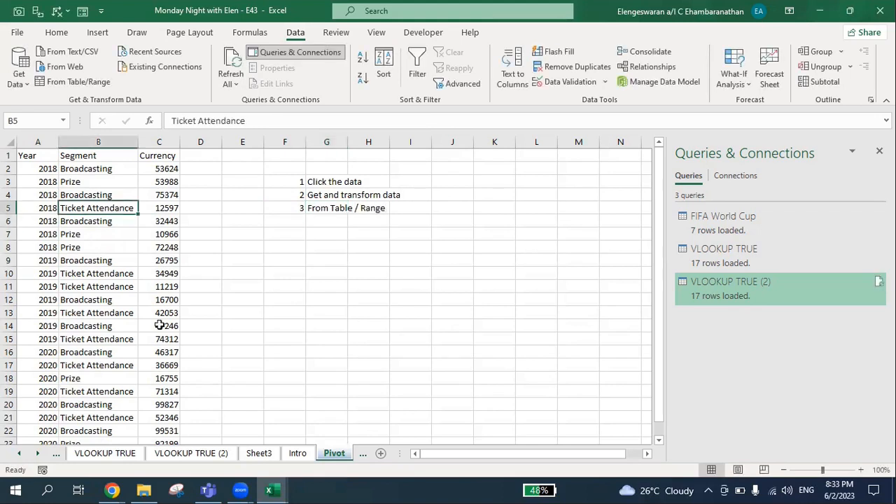
key(ctrl+a)
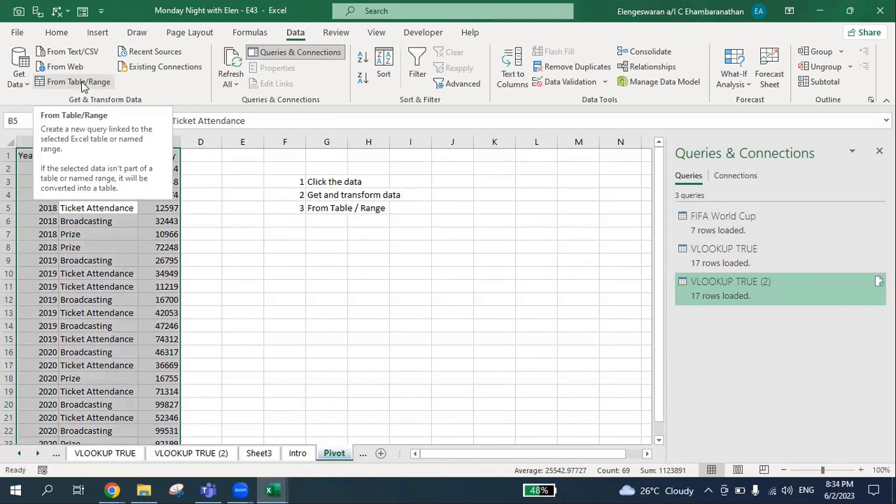
click(82, 84)
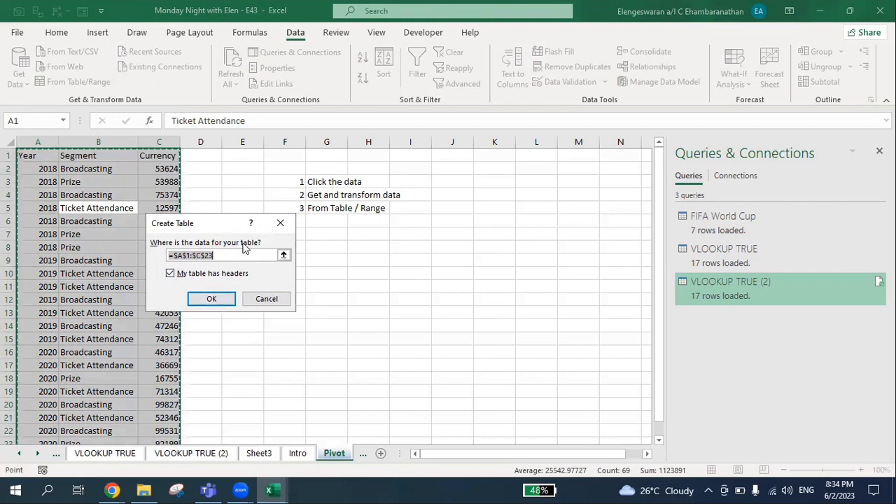
click(203, 297)
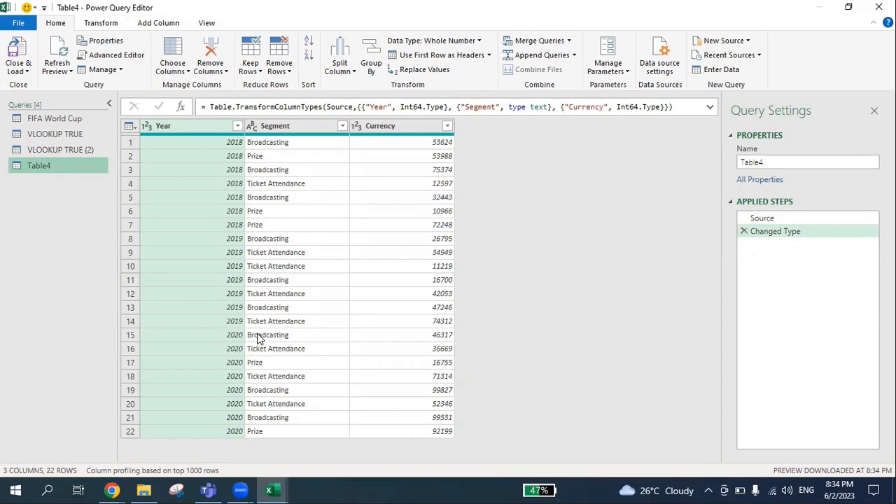
Try pivoting the Segment column with Currency as the values column, and remove the Pivoted Column step
click(286, 129)
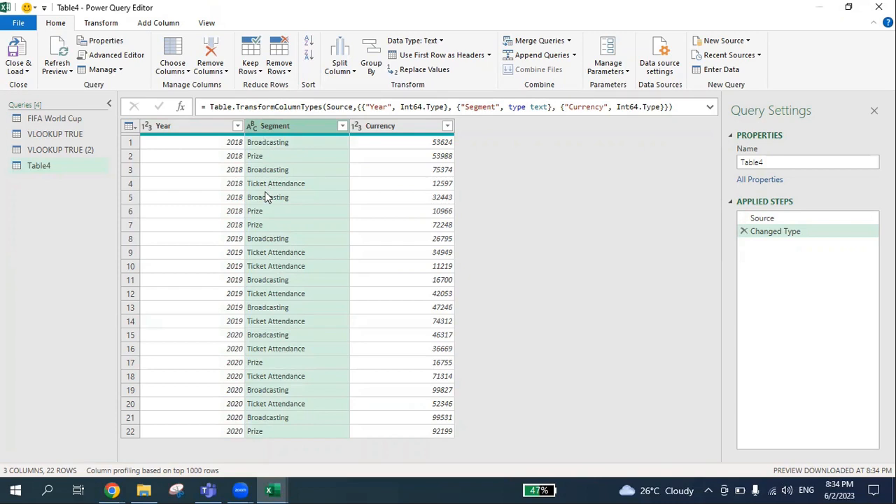
click(101, 24)
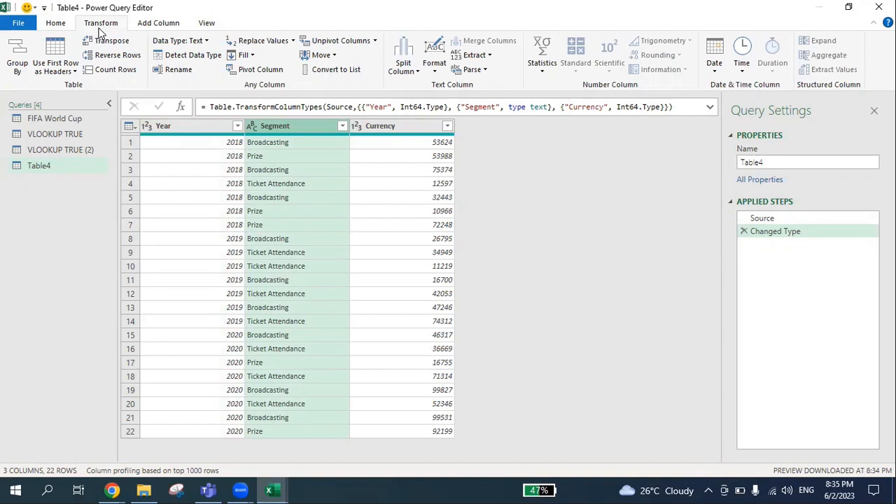
click(243, 75)
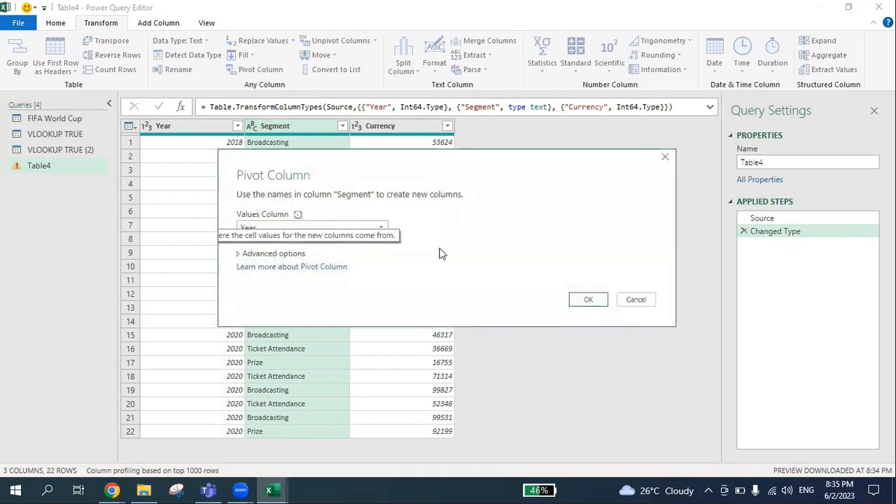
click(381, 227)
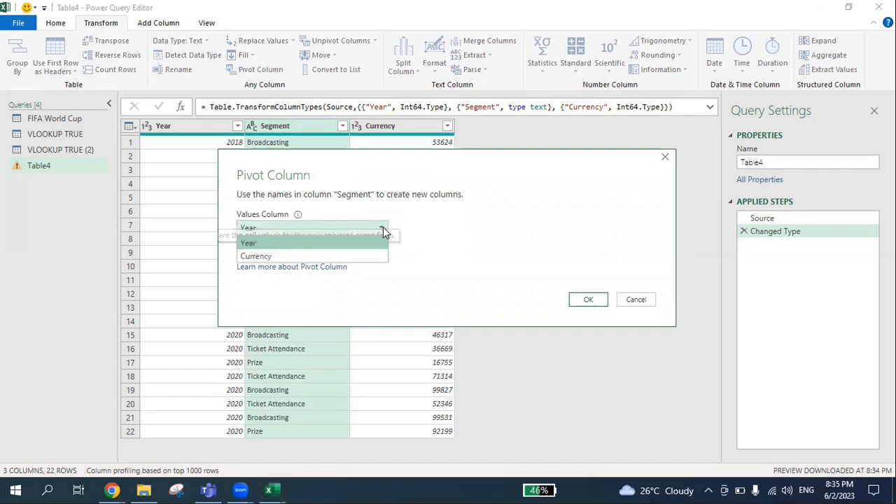
click(347, 256)
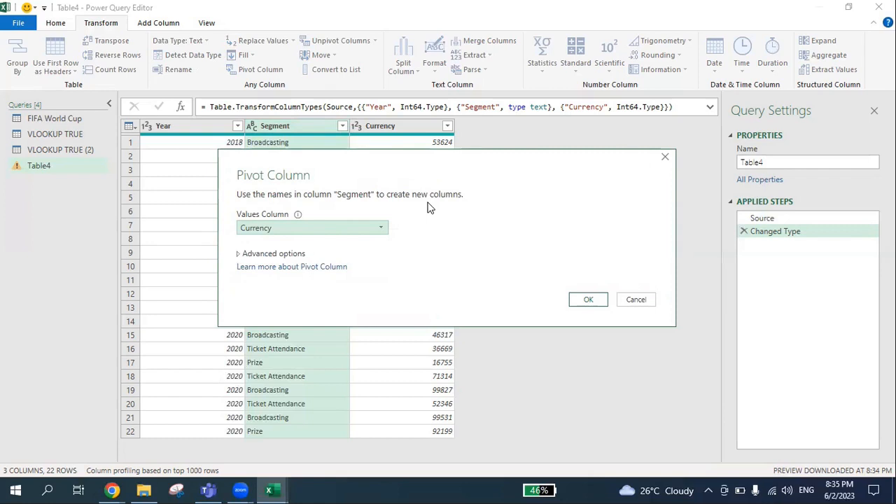
click(589, 301)
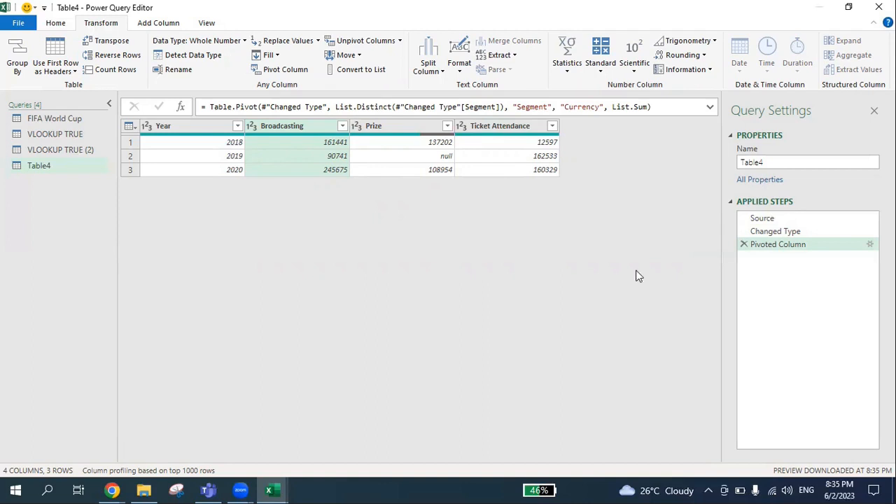
click(744, 244)
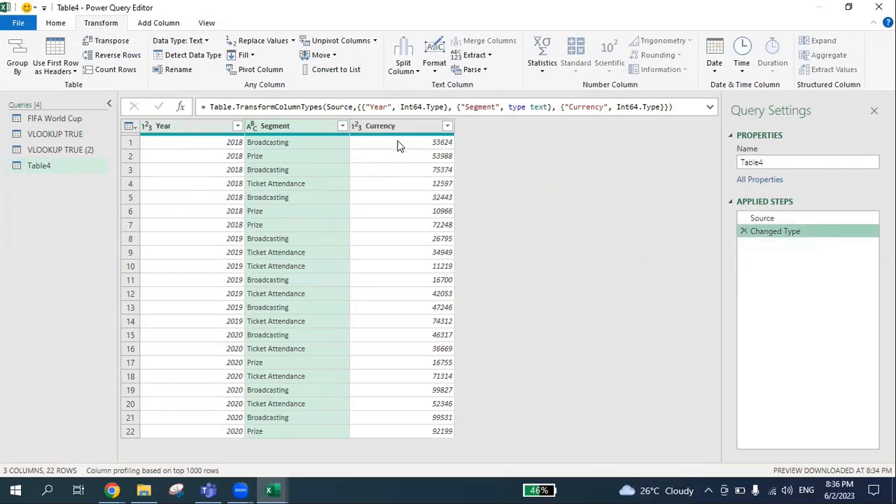
Pivot the Segment column using Currency as the values column, and dismiss the Windows Security notification
click(264, 71)
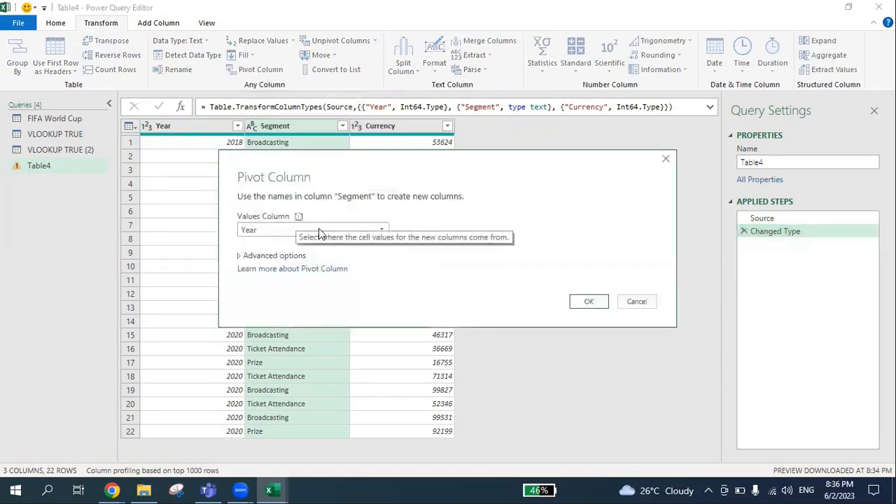
click(378, 233)
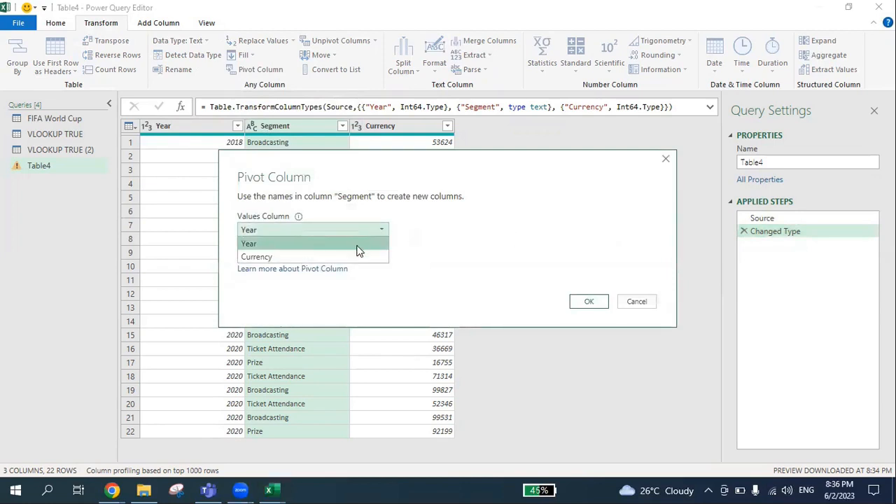
click(351, 254)
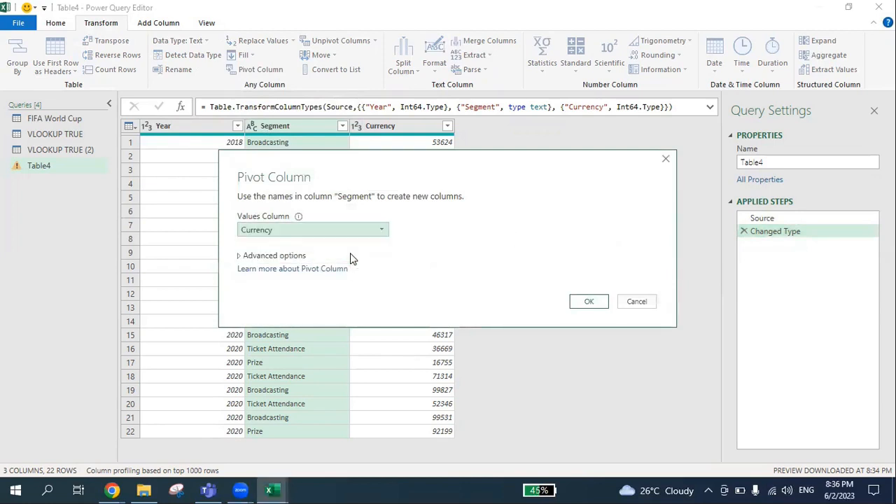
click(587, 302)
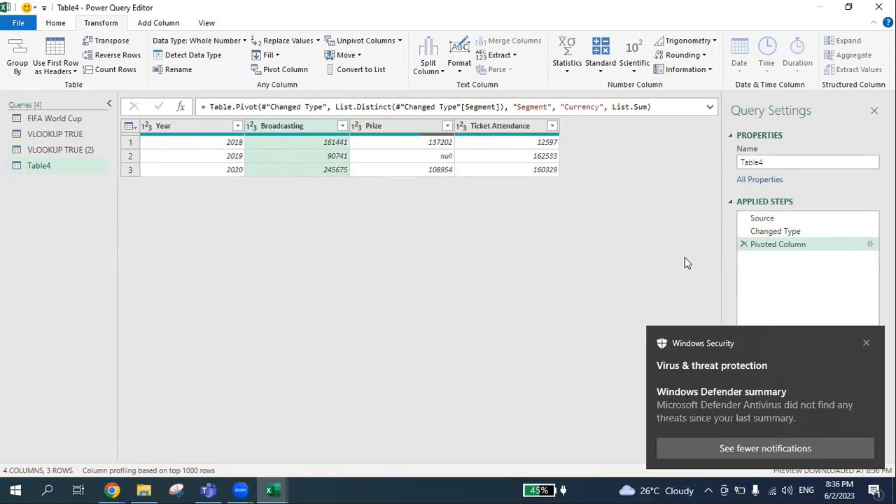
click(865, 343)
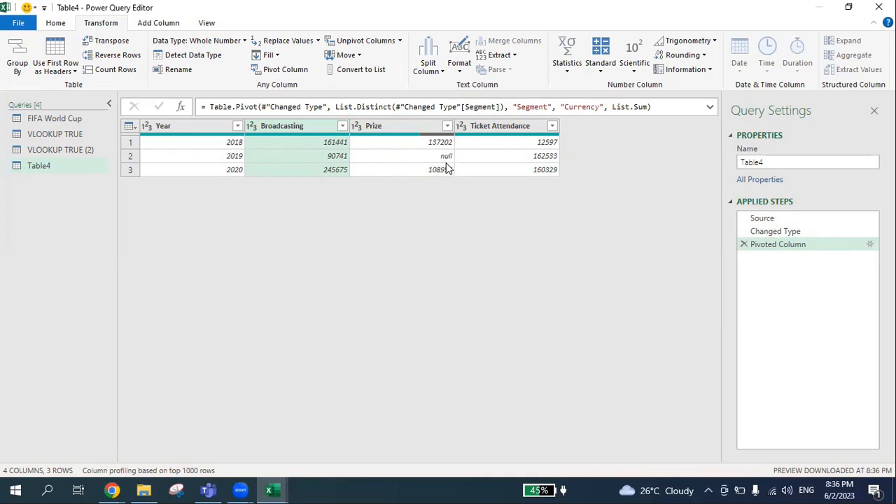
Replace null values with 0 in the Prize column
click(380, 125)
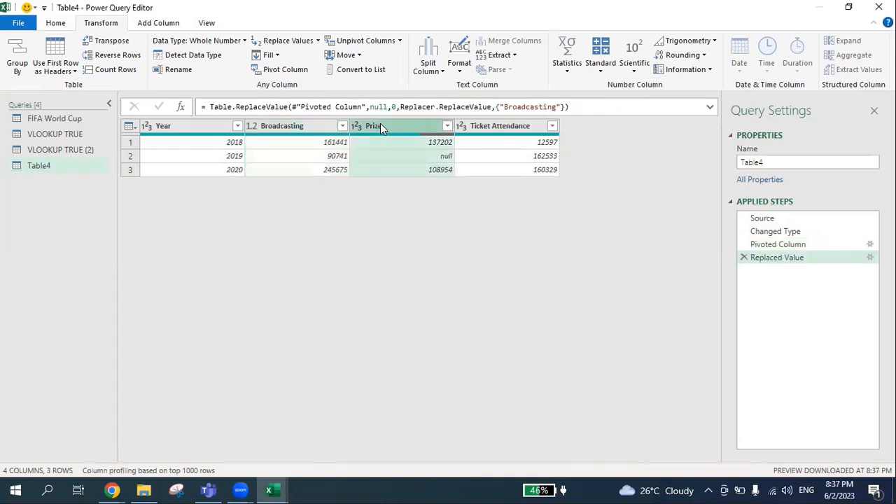
click(280, 42)
text(null)
key(Tab)
text(0)
click(588, 298)
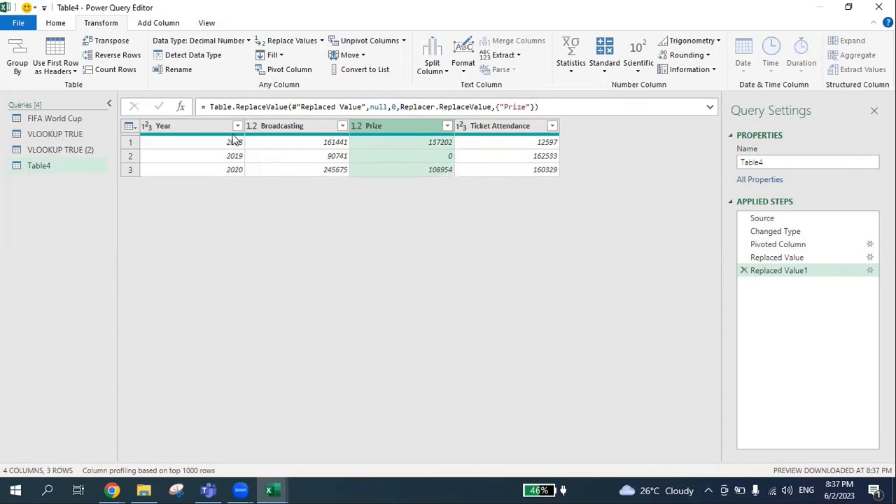
Close the query editor, loading the pivoted query into the workbook, and show the new Table4 sheet
click(53, 28)
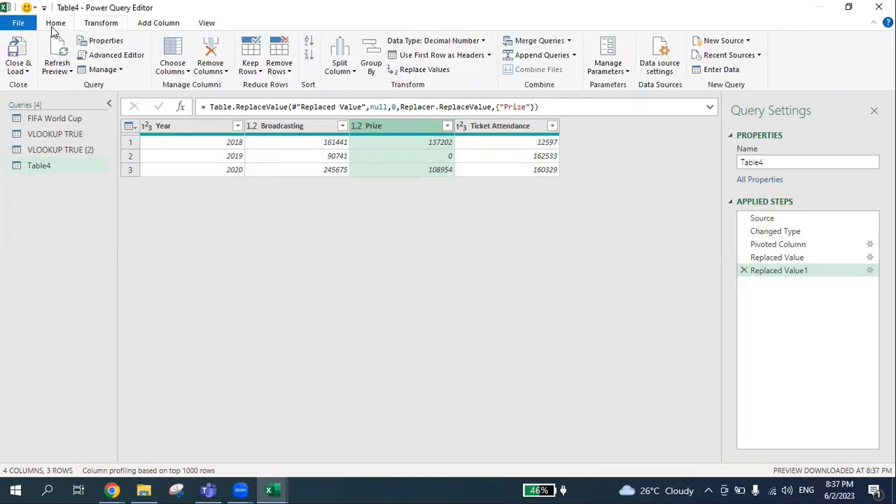
click(21, 49)
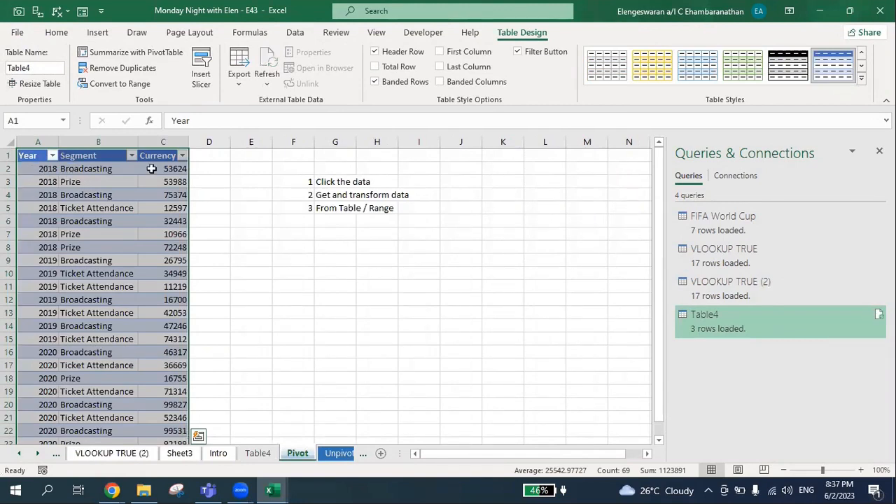
key(ctrl+Page_Up)
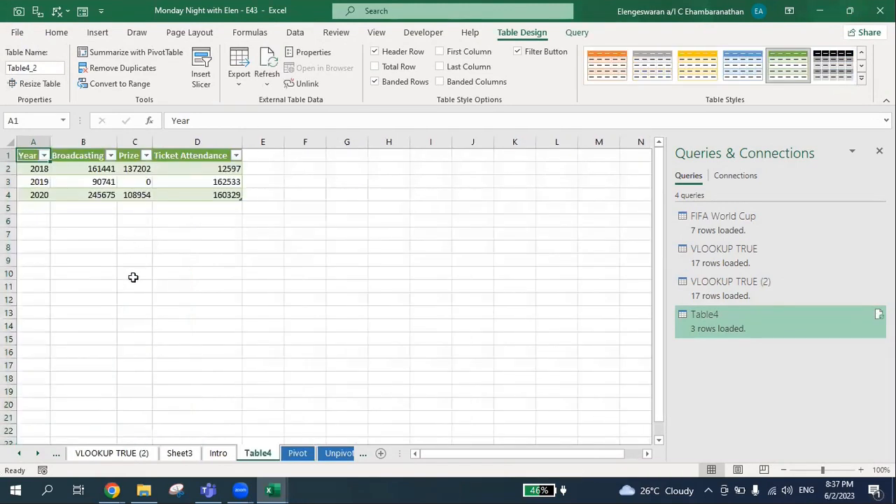